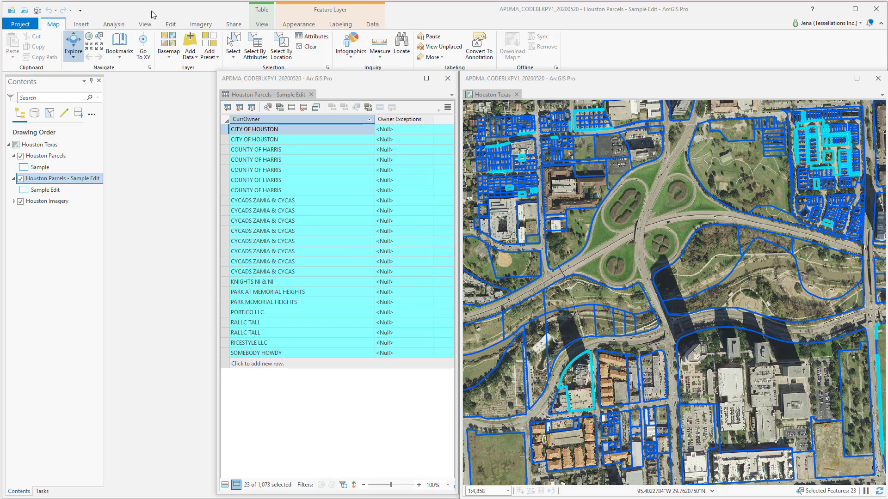
Rerun Calculate Field from History on the 23 selected parcels, with the expression verified and Enable Undo on
click(114, 24)
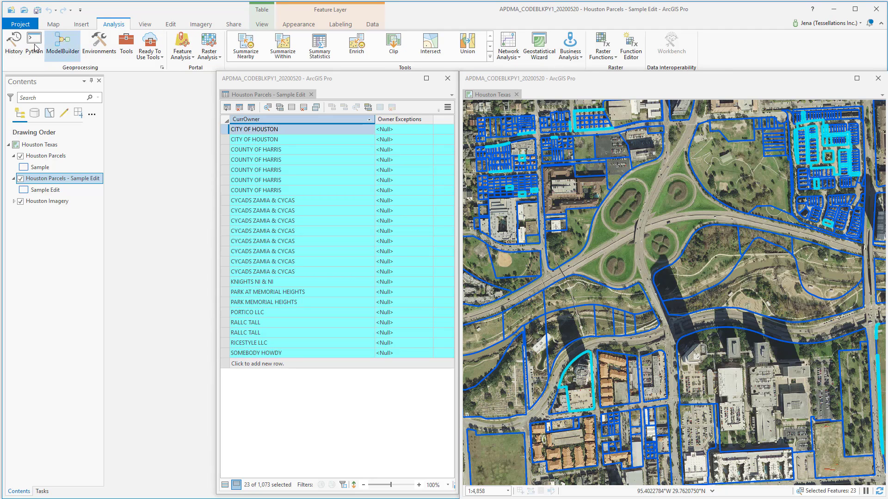
click(13, 48)
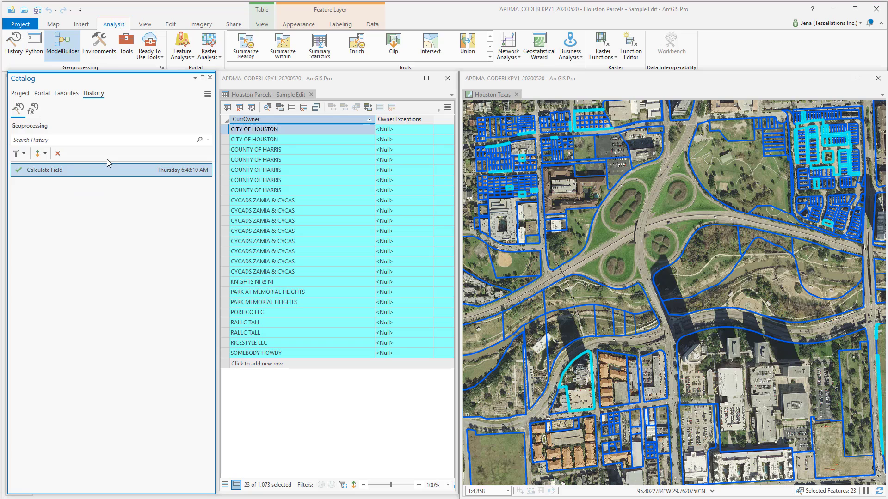
double_click(61, 170)
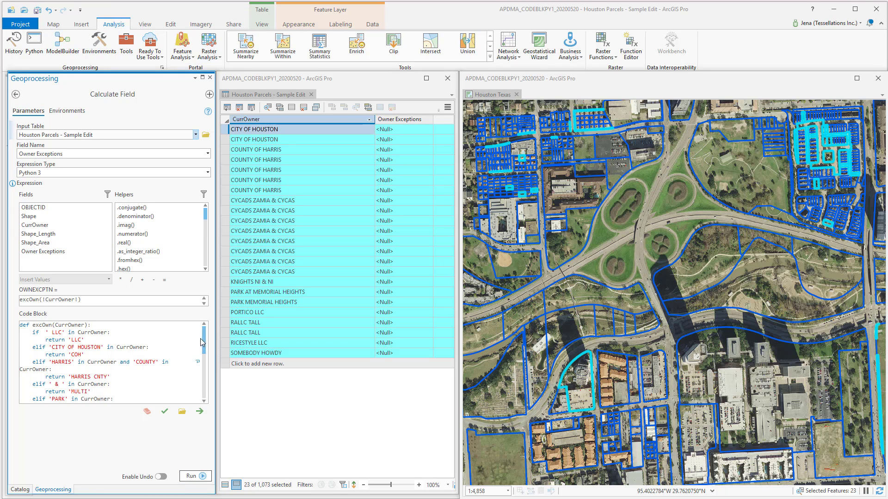
drag(202, 336, 201, 365)
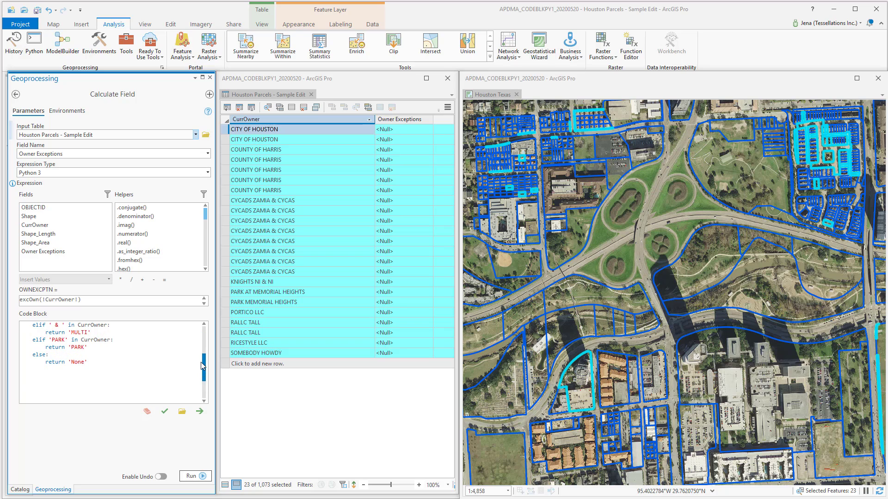
click(165, 411)
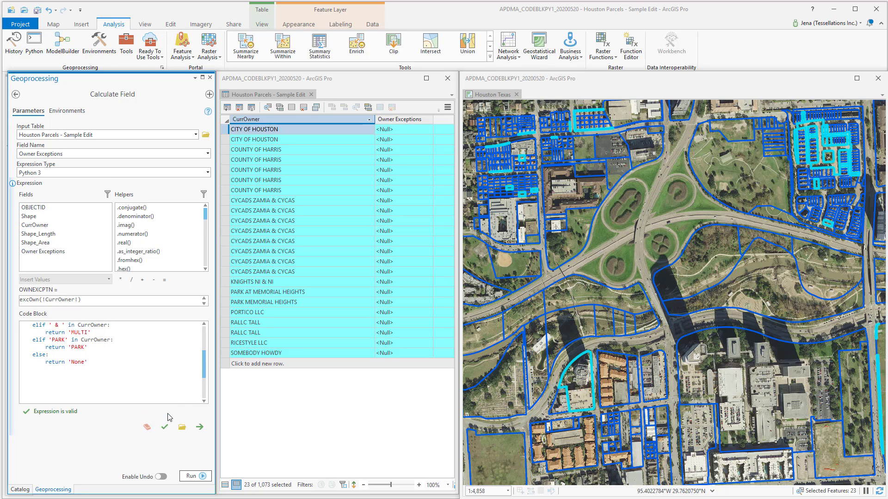
click(162, 477)
click(193, 476)
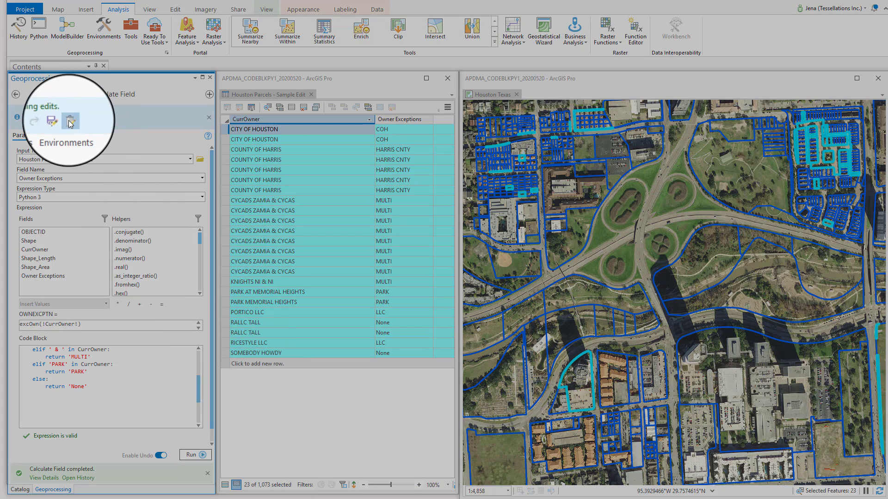
Discard the Owner Exceptions edits, create a new model, and add the latest Calculate Field history entry
click(69, 120)
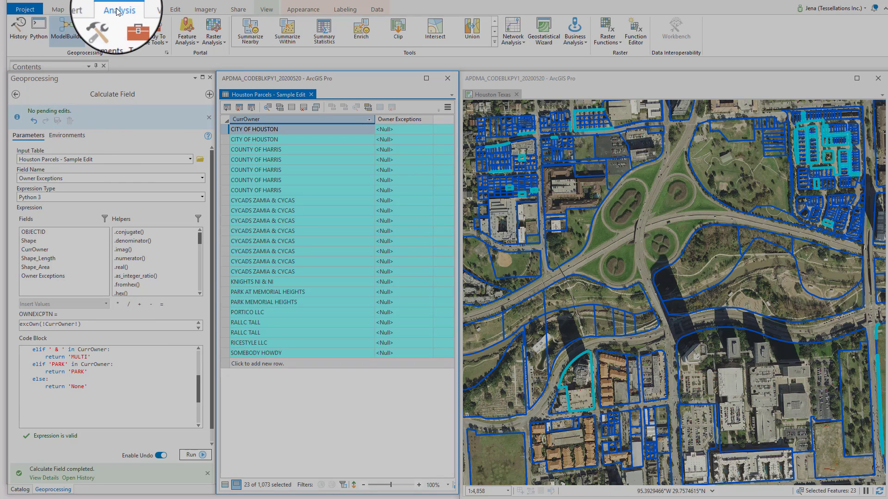
click(65, 27)
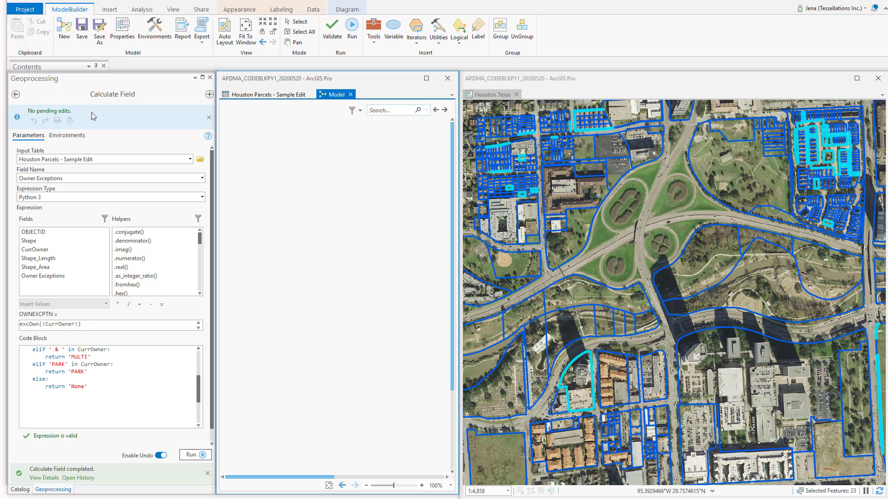
click(15, 95)
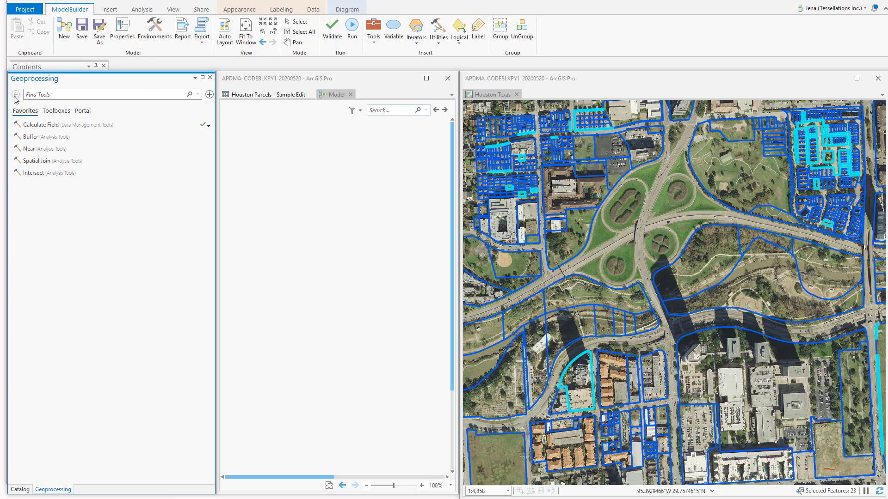
click(20, 489)
mouse_move(78, 172)
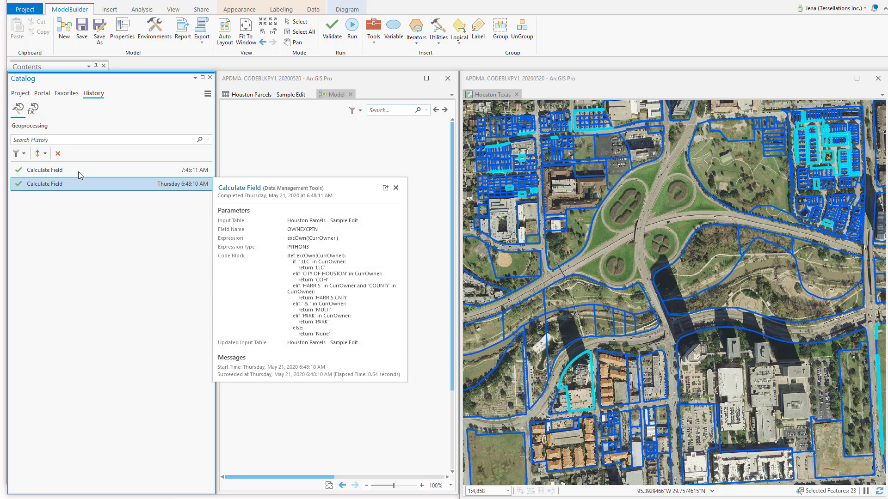
click(79, 171)
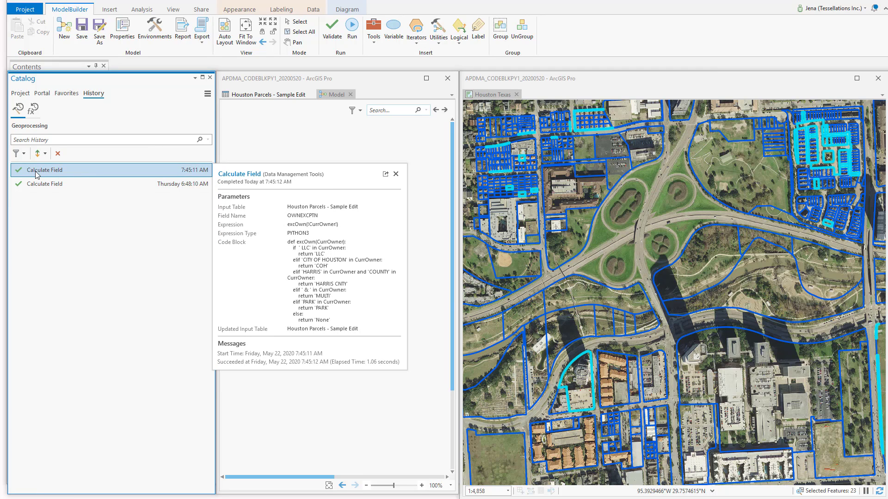
drag(37, 174, 291, 193)
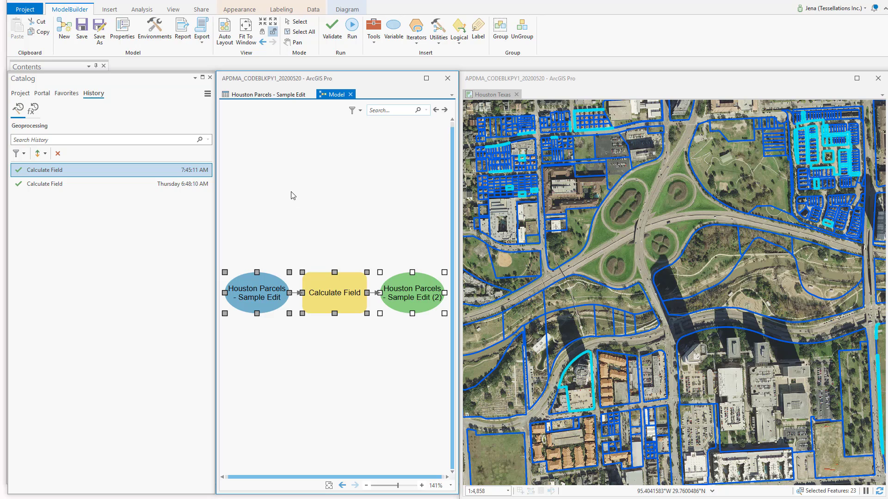
Change the model's Calculate Field Input Table from the Sample Edit layer to Houston Parcels
click(320, 206)
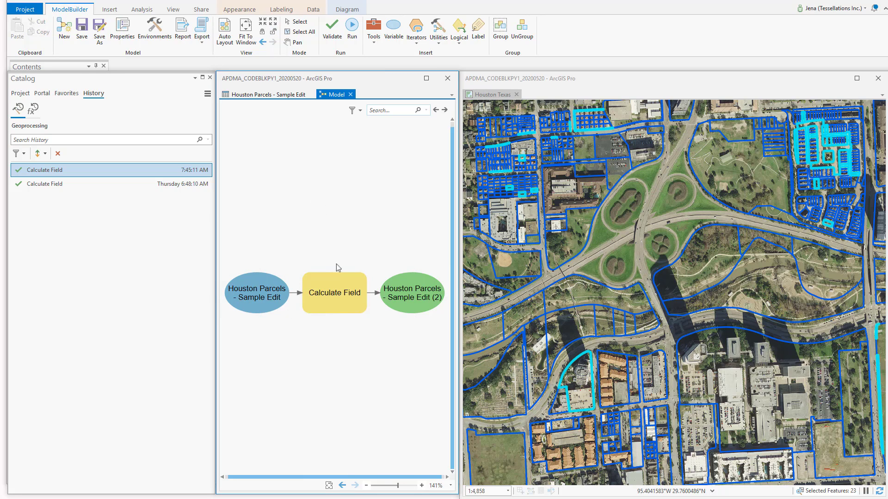
double_click(346, 298)
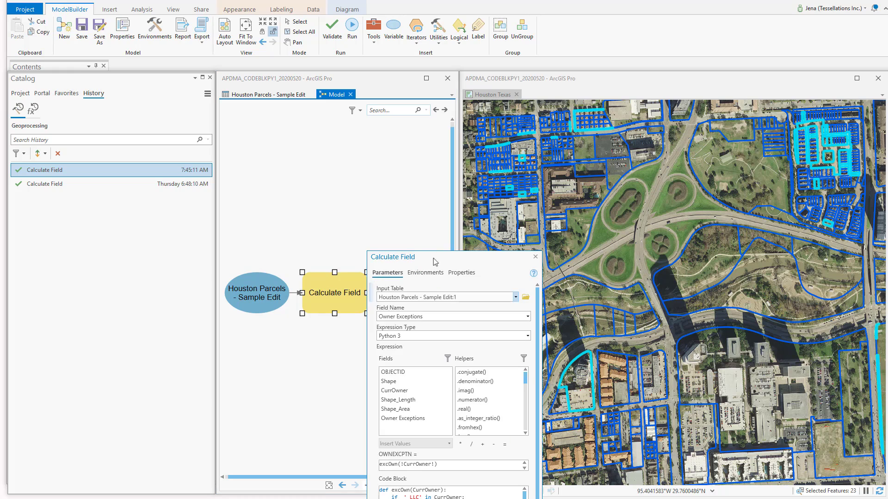
drag(433, 258, 556, 112)
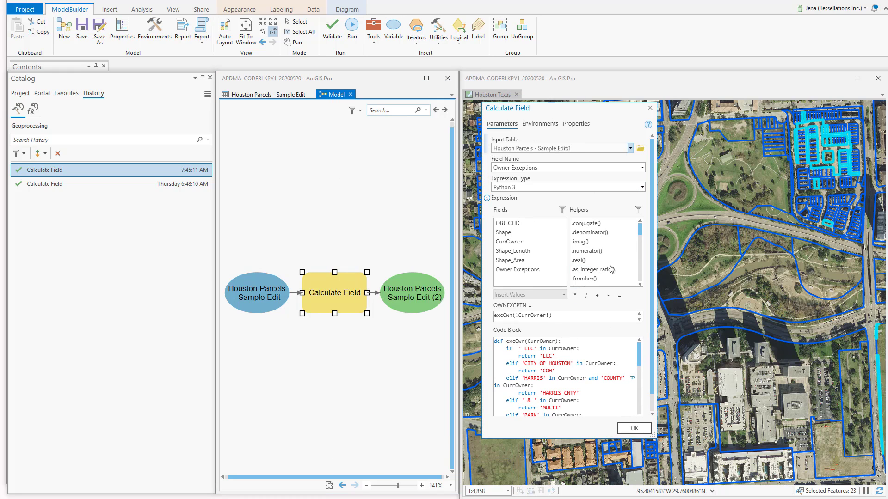
scroll(641, 358, down, 1)
scroll(642, 358, up, 1)
click(630, 149)
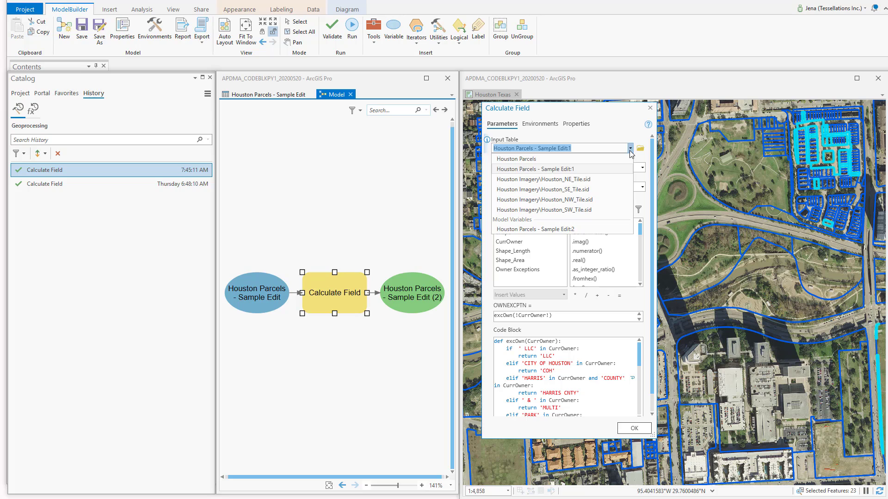
click(629, 158)
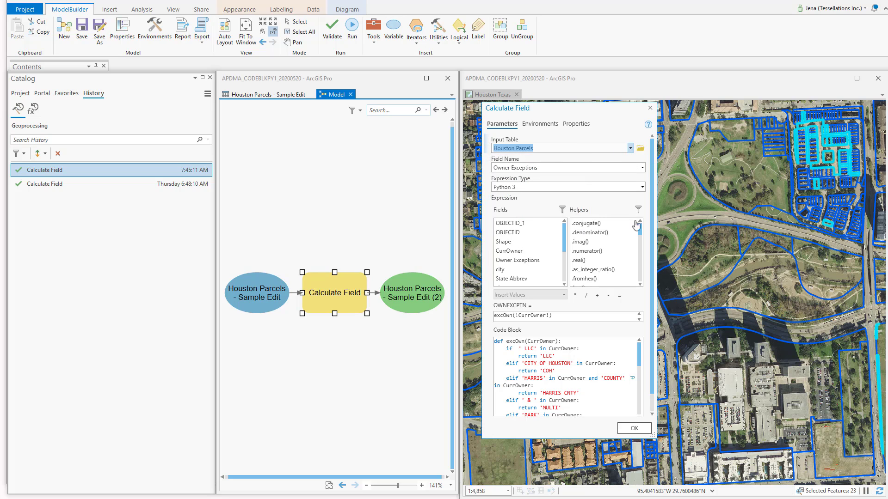
click(633, 428)
Delete the unused Sample Edit input and make Houston Parcels (2) a model parameter
drag(270, 223, 276, 201)
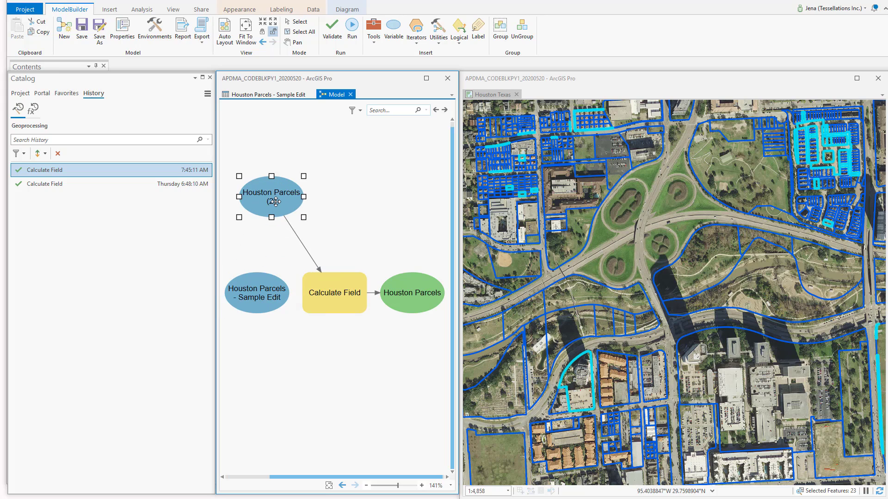
click(252, 309)
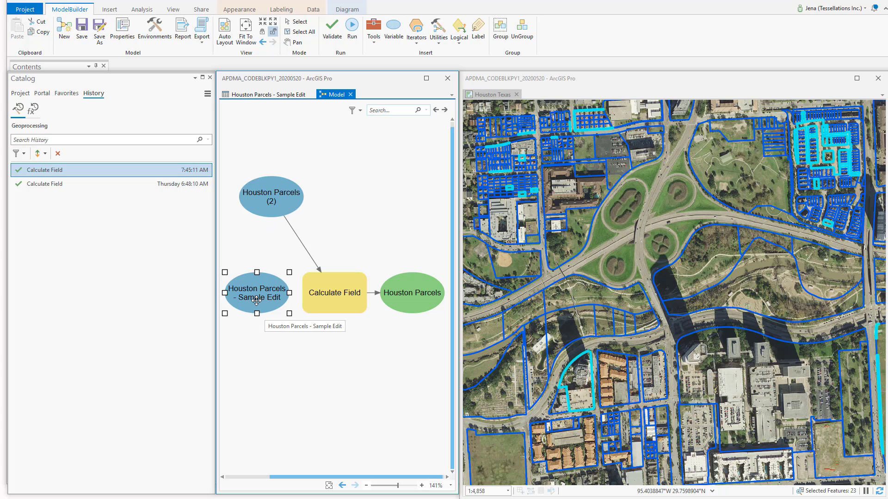
key(Delete)
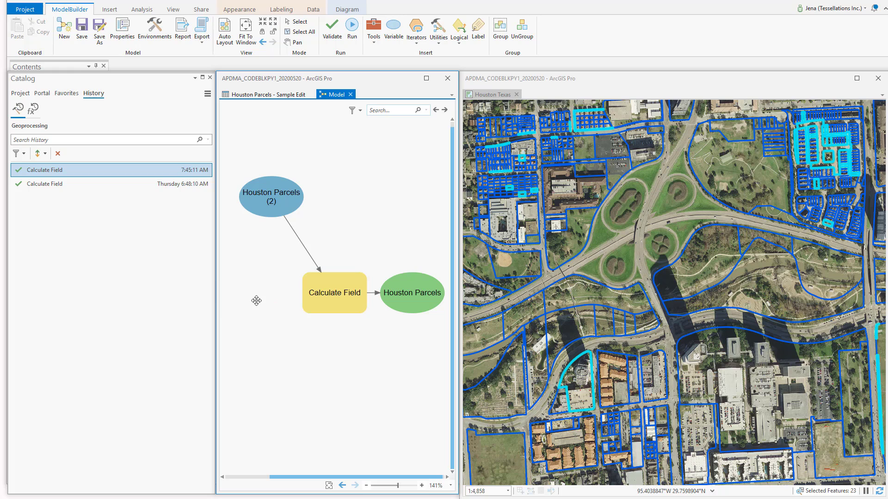
click(284, 210)
right_click(283, 210)
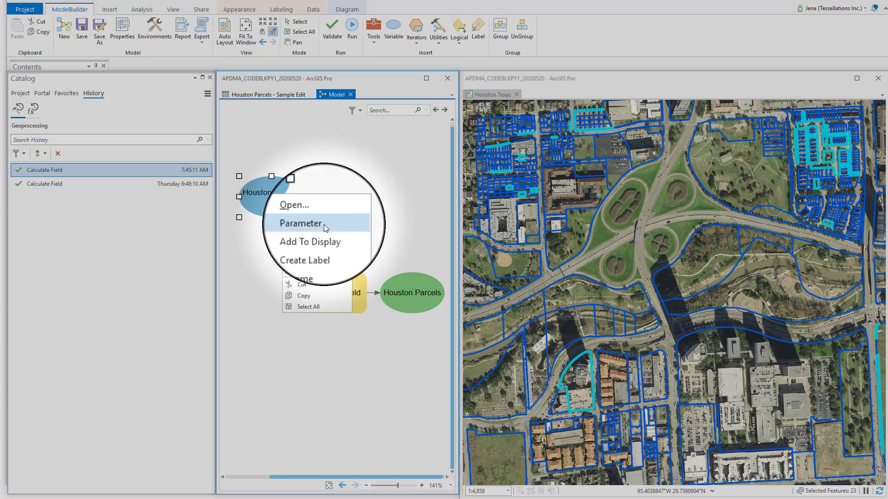
click(324, 224)
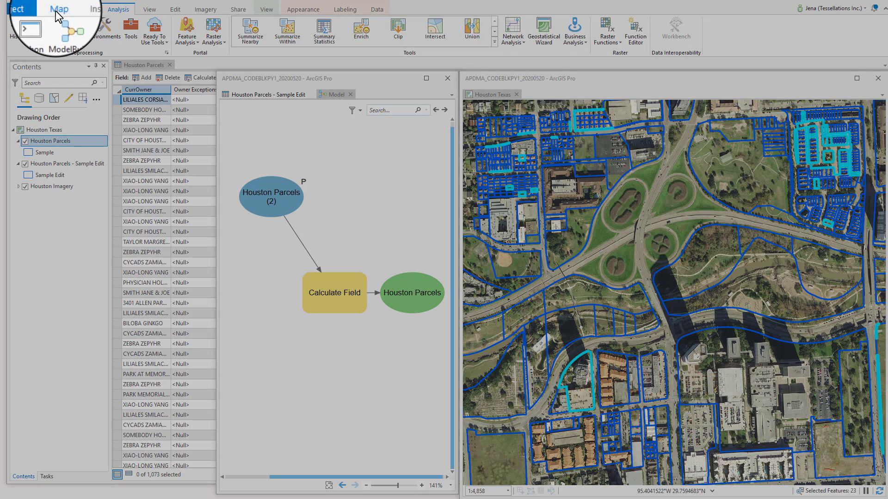
Clear the parcel selection and run the model's Calculate Field step on all Houston Parcels
click(59, 9)
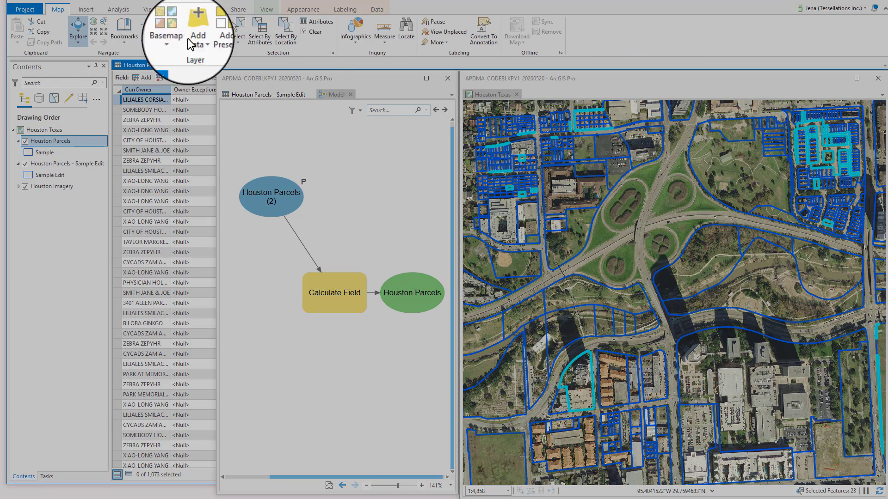
click(313, 32)
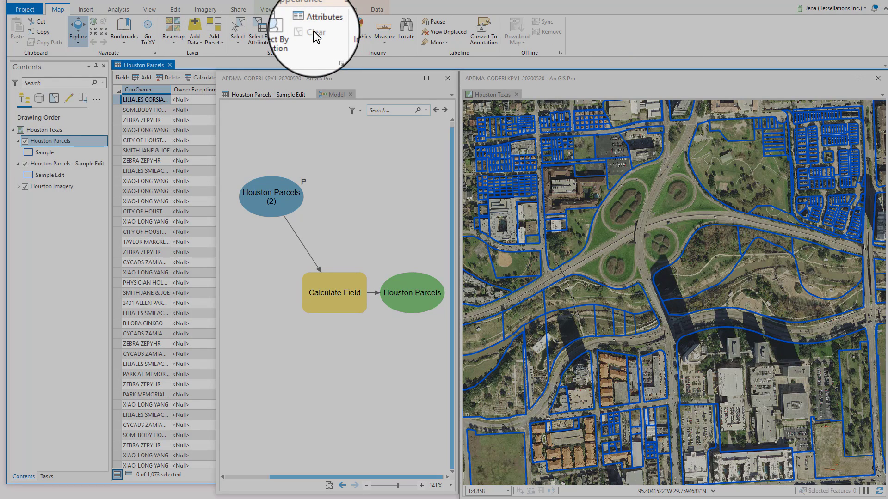
click(336, 94)
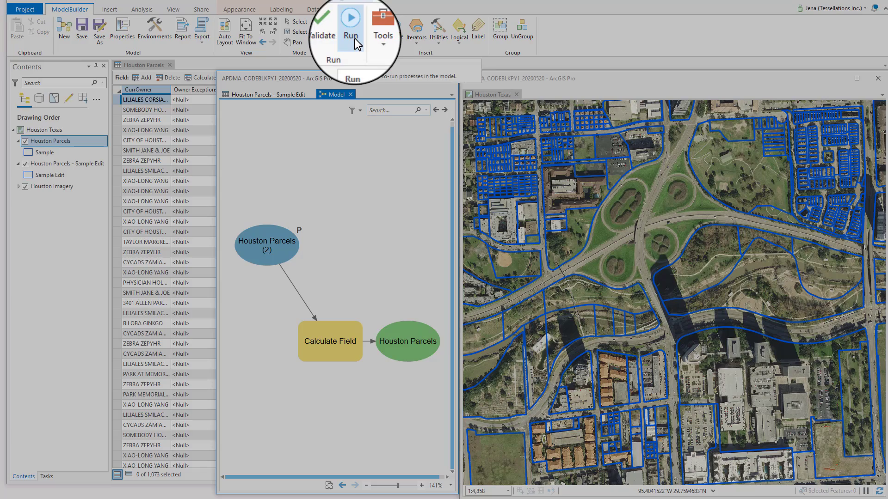
right_click(324, 354)
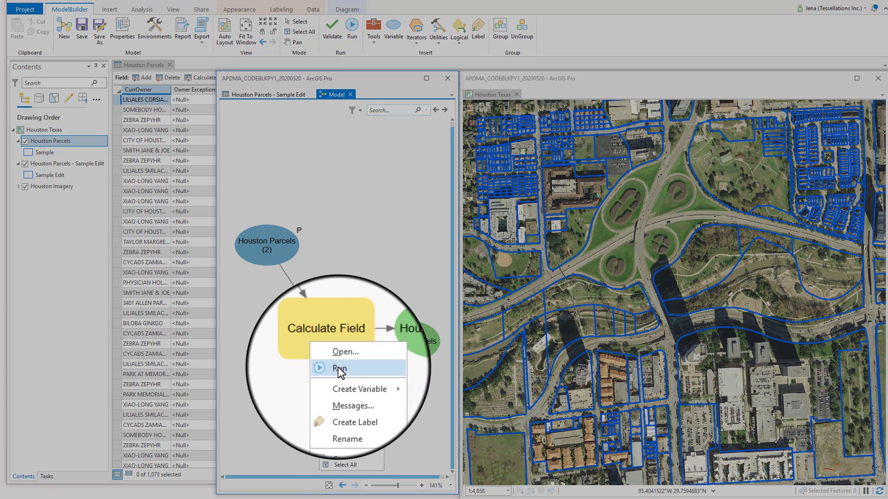
click(338, 367)
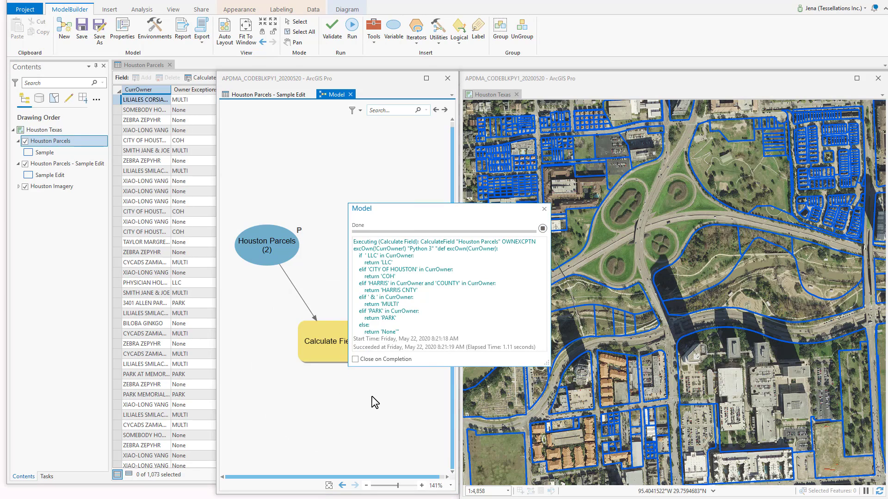
Rename the model's Houston Parcels (2) input to 'Input Parcels'
click(544, 209)
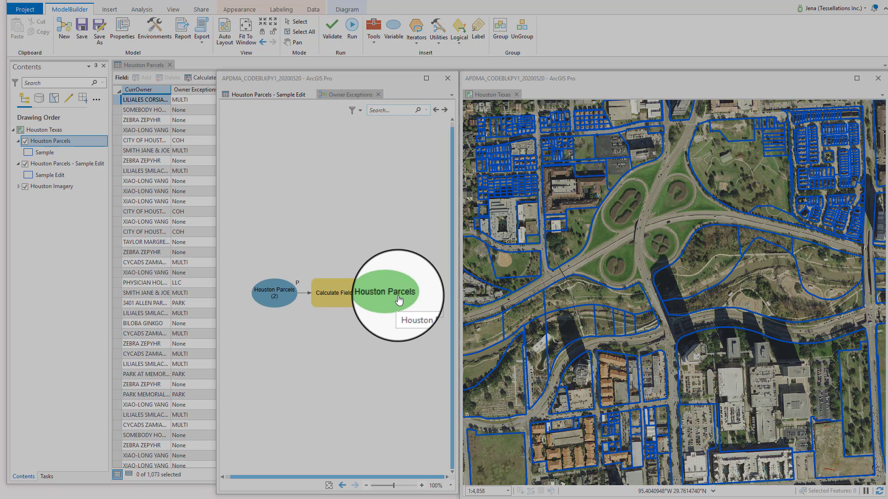
click(275, 296)
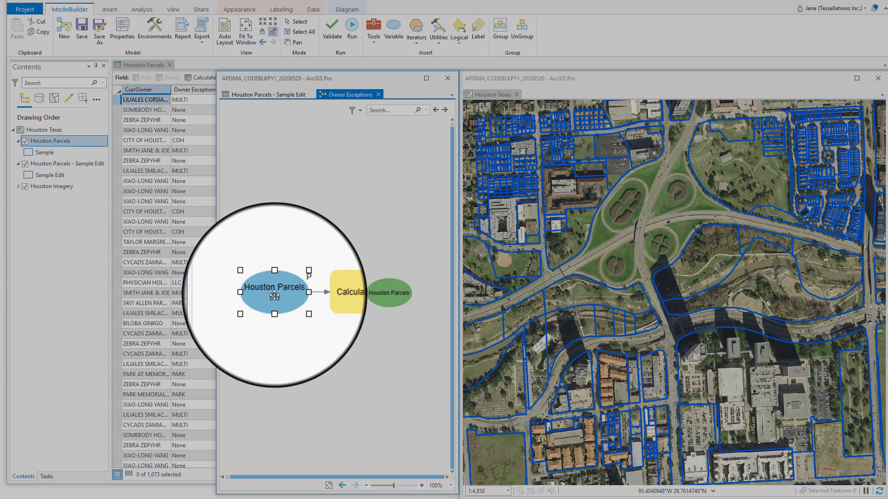
right_click(275, 296)
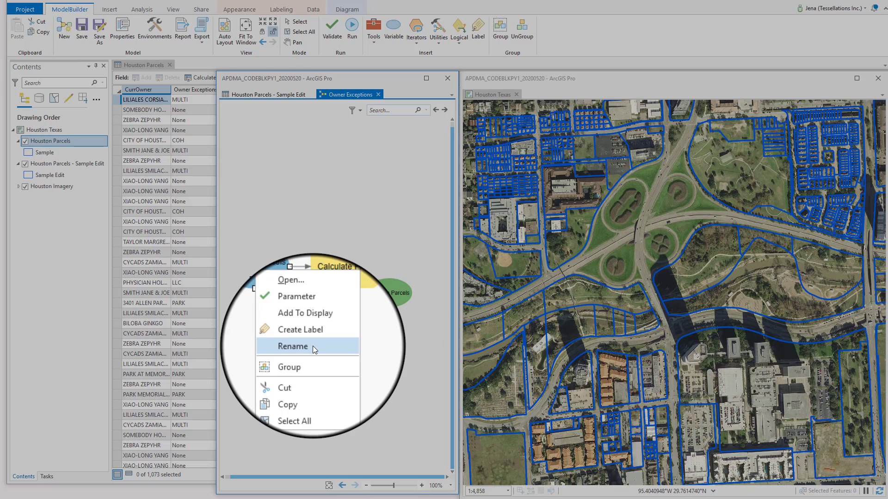
click(313, 346)
text(Input Parcels)
key(Return)
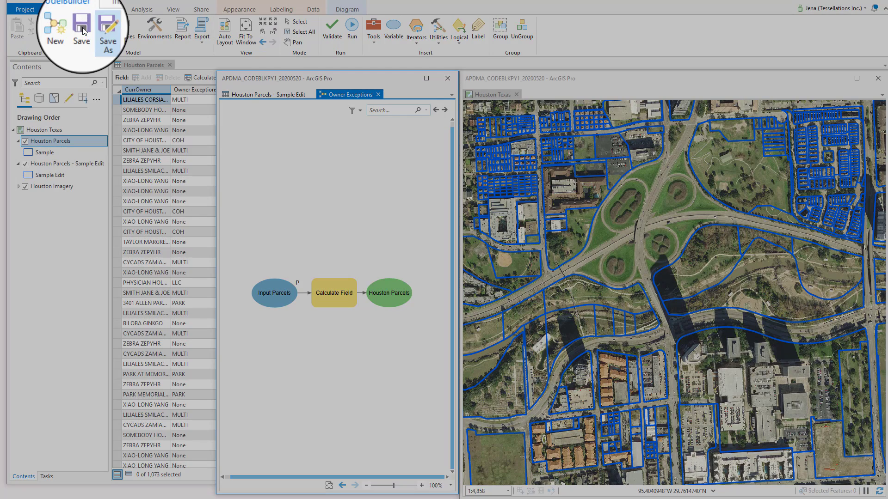
Save the Owner Exceptions model and close its tab and floating window
click(82, 31)
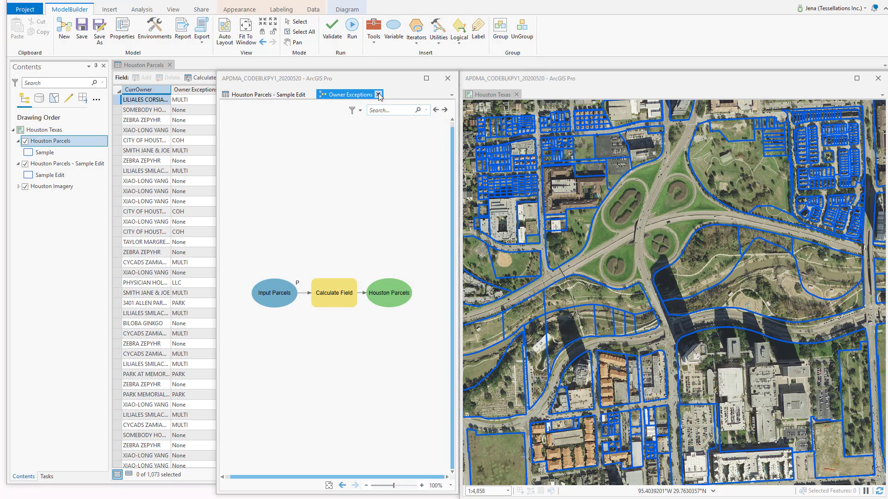
click(377, 94)
click(447, 79)
click(147, 9)
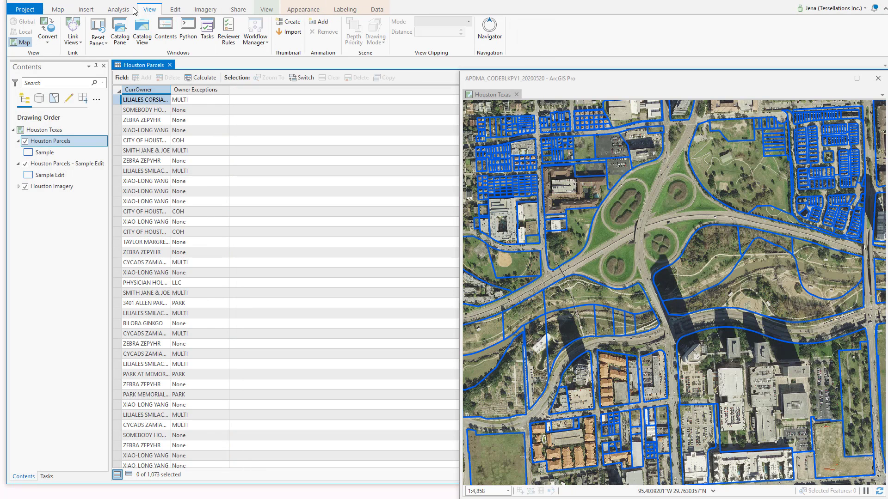
Open the Owner Exceptions tool from Project > Toolboxes > Default.tbx in the Catalog
click(116, 30)
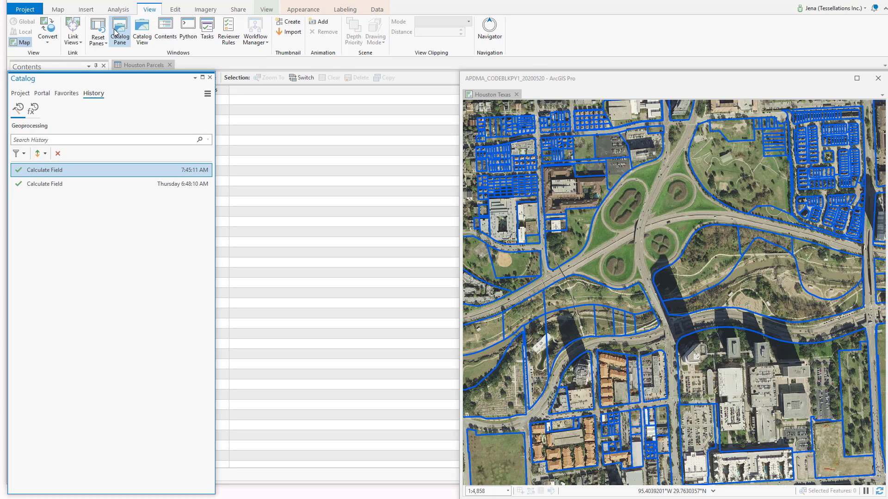
click(22, 94)
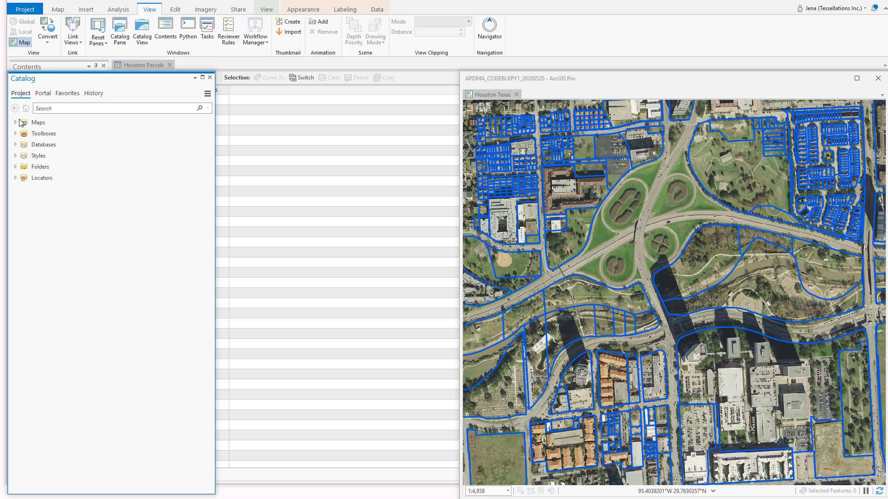
click(15, 133)
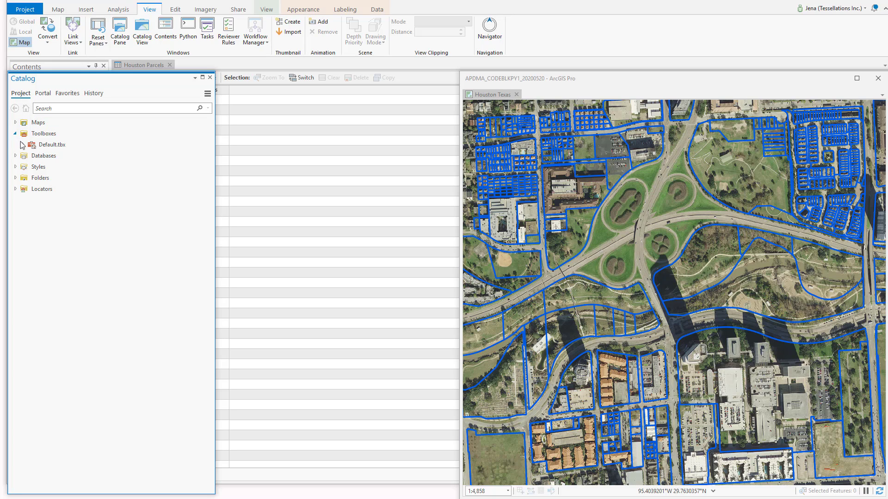
click(23, 145)
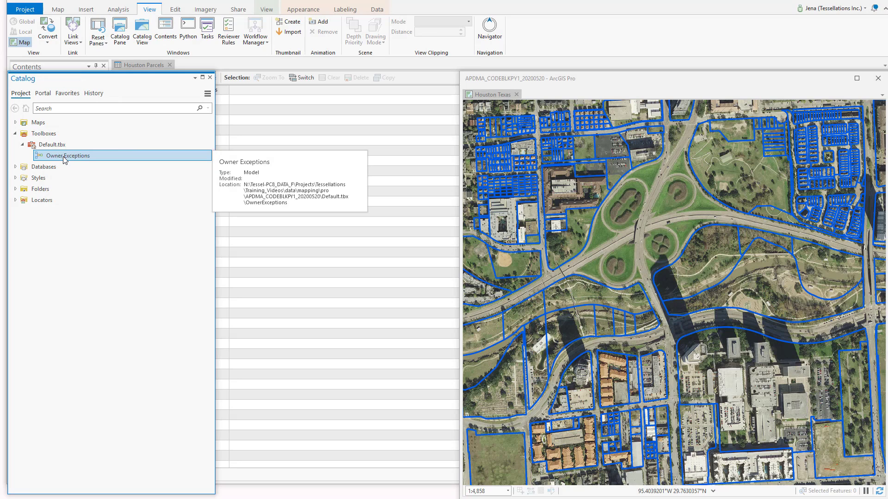
double_click(65, 157)
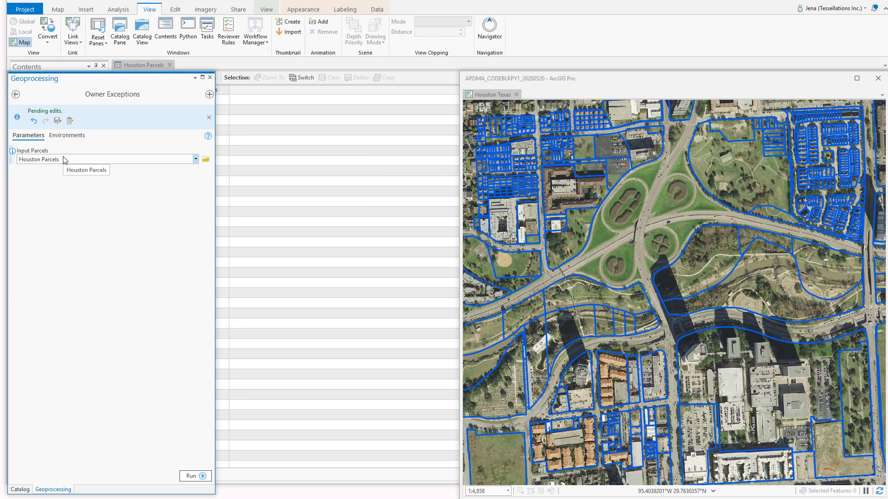
Check the Input Parcels dropdown options, leaving it set to Houston Parcels
click(196, 159)
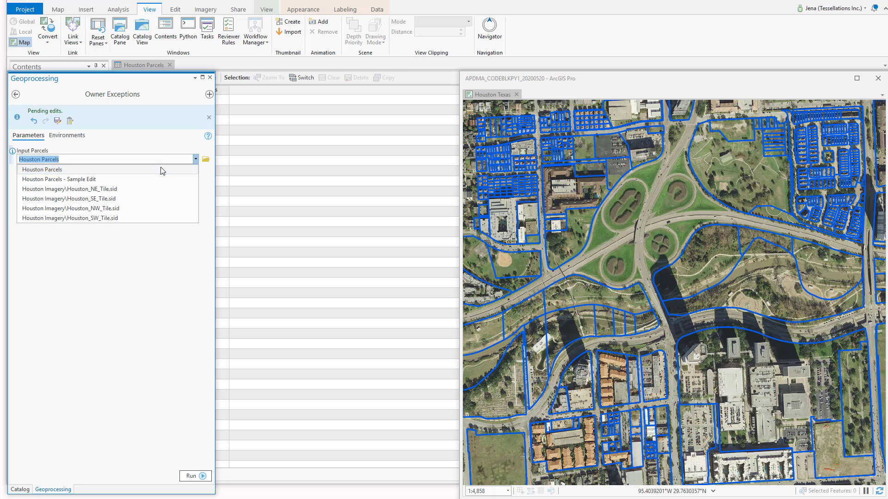
key(Down)
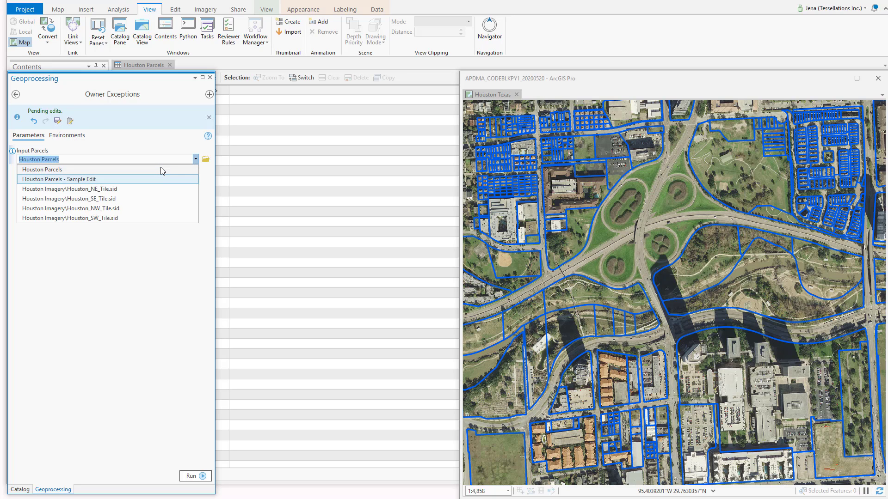
key(Escape)
click(524, 394)
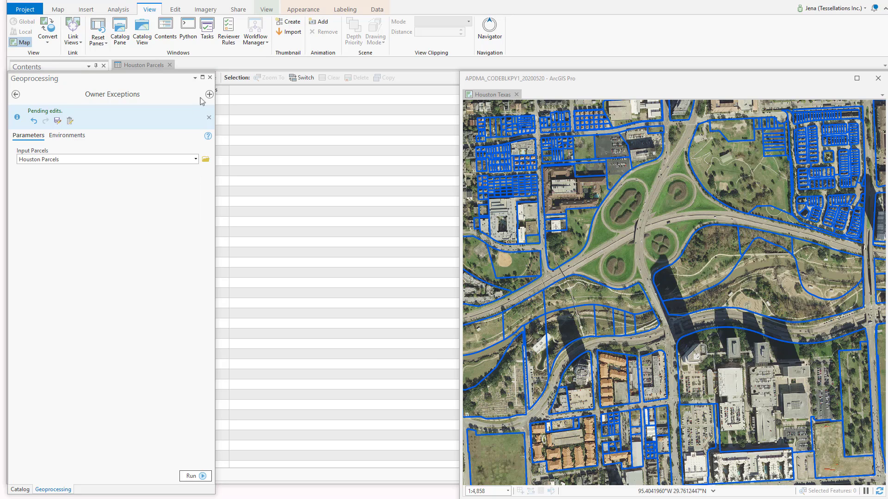
Close the Owner Exceptions tool and show the geoprocessing History with its two Calculate Field runs
click(209, 77)
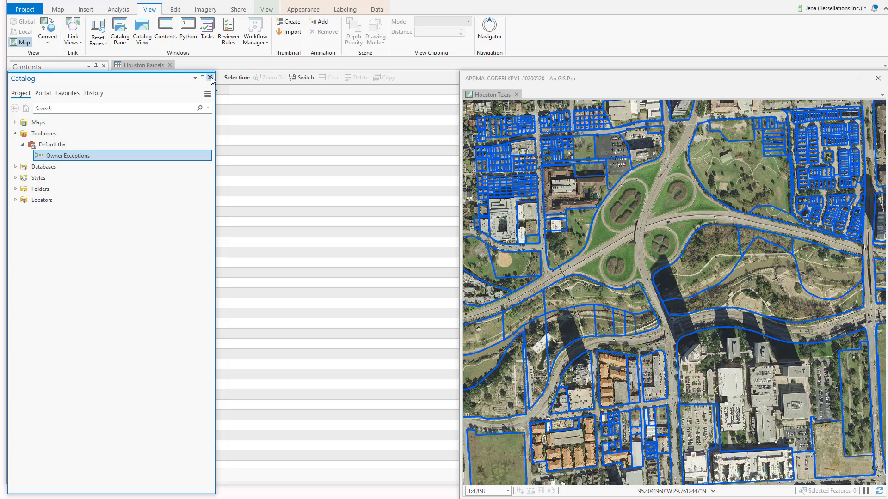
click(125, 10)
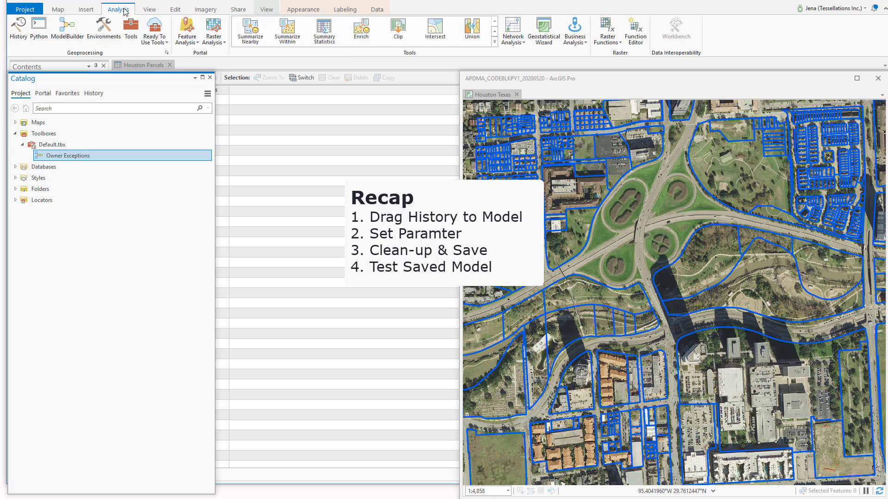
click(16, 33)
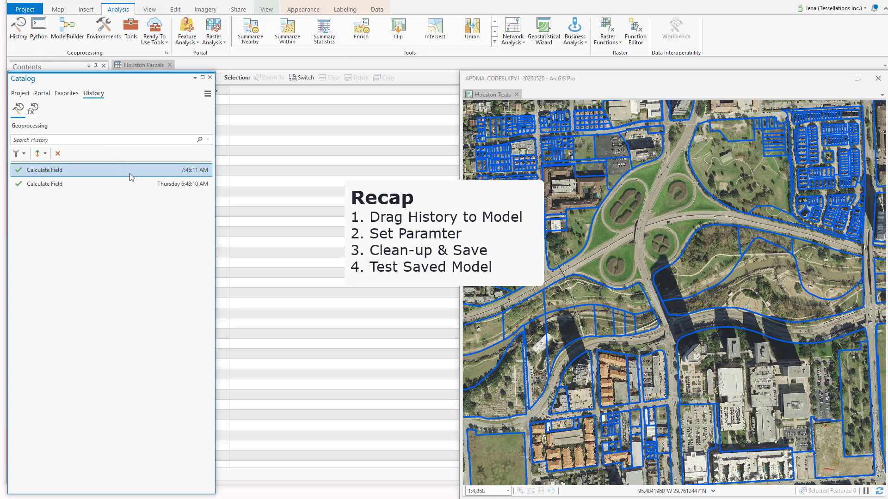